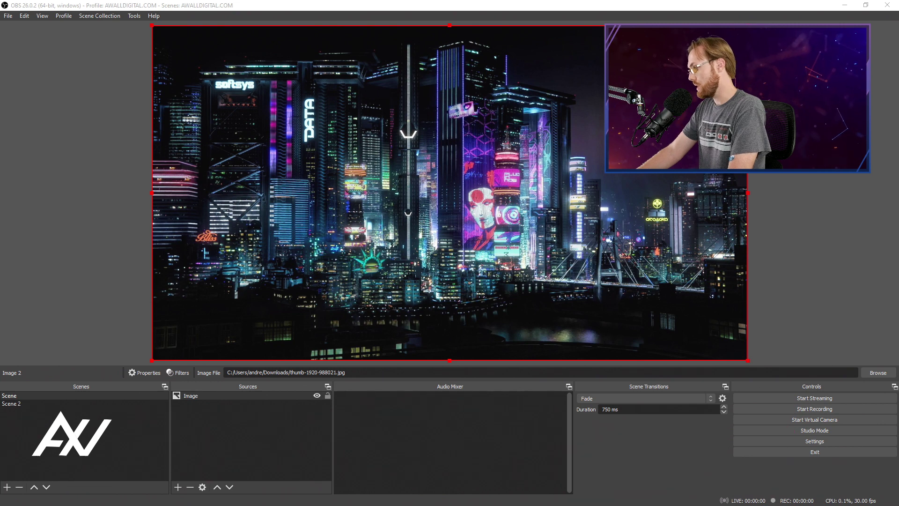
Turn on Studio Mode and put Scene 2 in Preview while the city scene stays live.
click(809, 431)
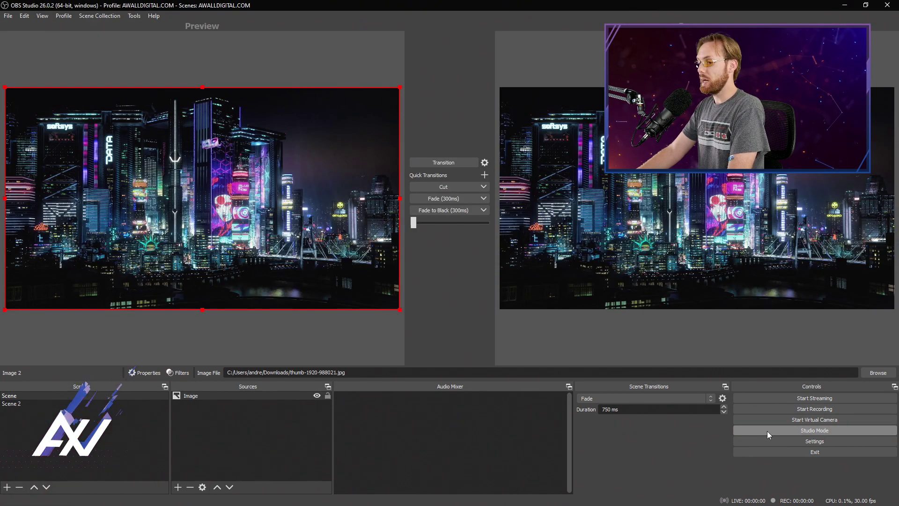
click(89, 403)
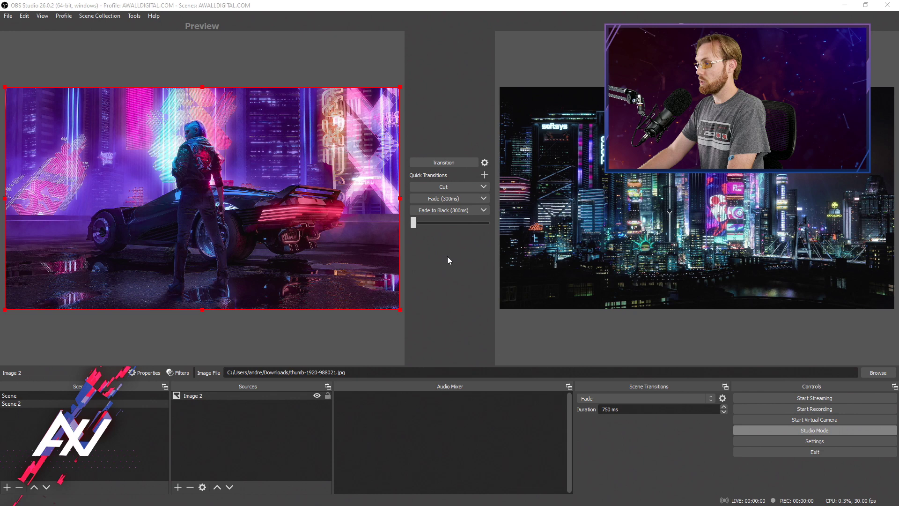
Fade the car scene live with the 300ms Fade, then Cut the city scene back live.
click(471, 199)
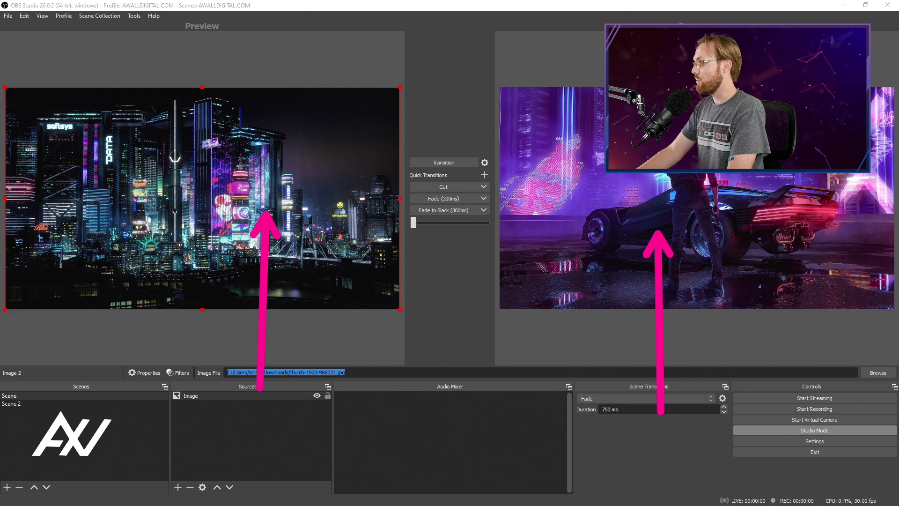
click(462, 186)
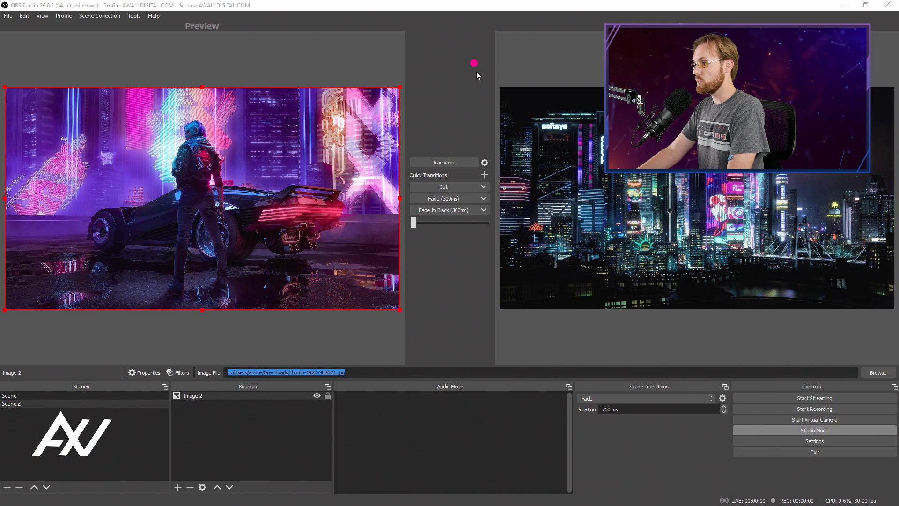
click(486, 163)
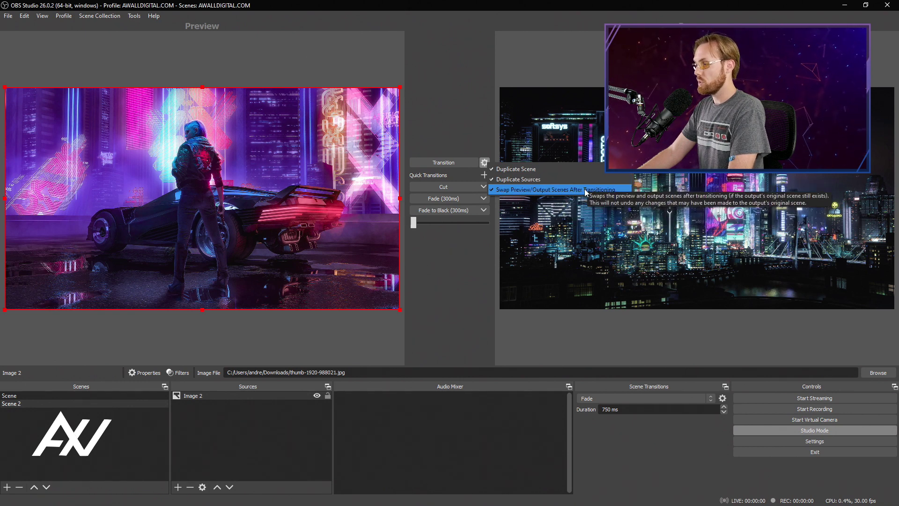
click(451, 268)
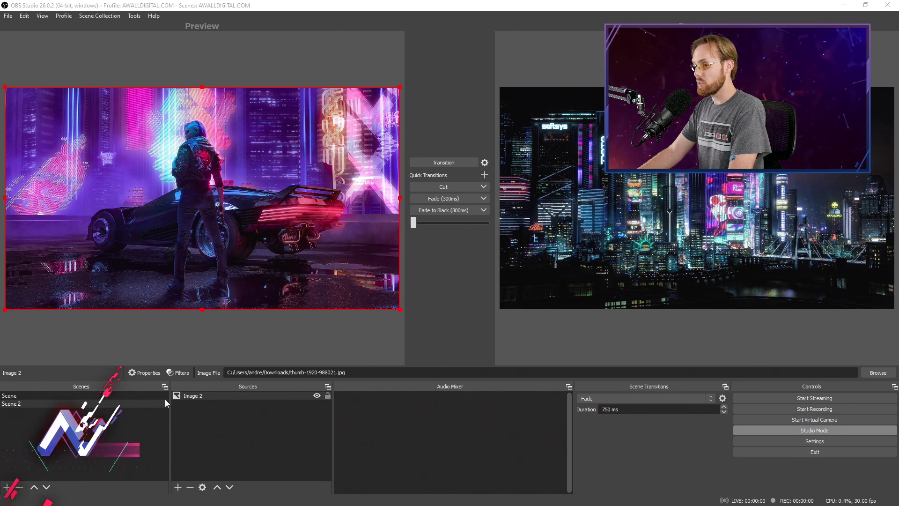
Shrink the city image in Scene, centre it on the canvas, and transition it live.
click(96, 396)
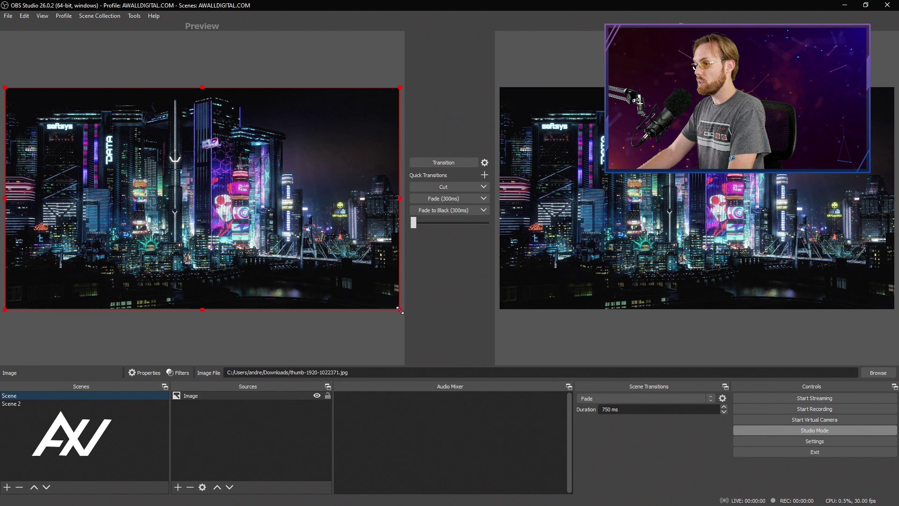
drag(400, 309, 188, 221)
drag(147, 178, 241, 196)
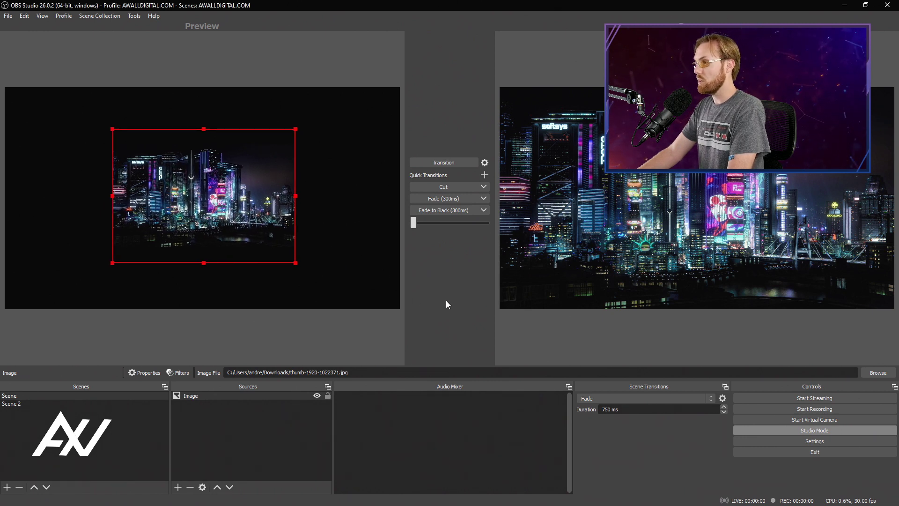
click(471, 162)
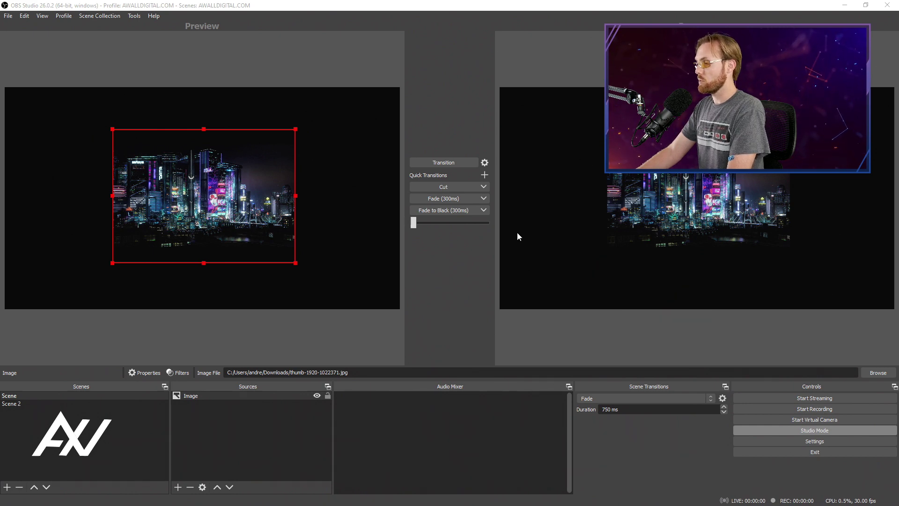
Bring Scene 2 live with the T-bar and adjust the Fade to Black transition's 300ms duration.
click(44, 404)
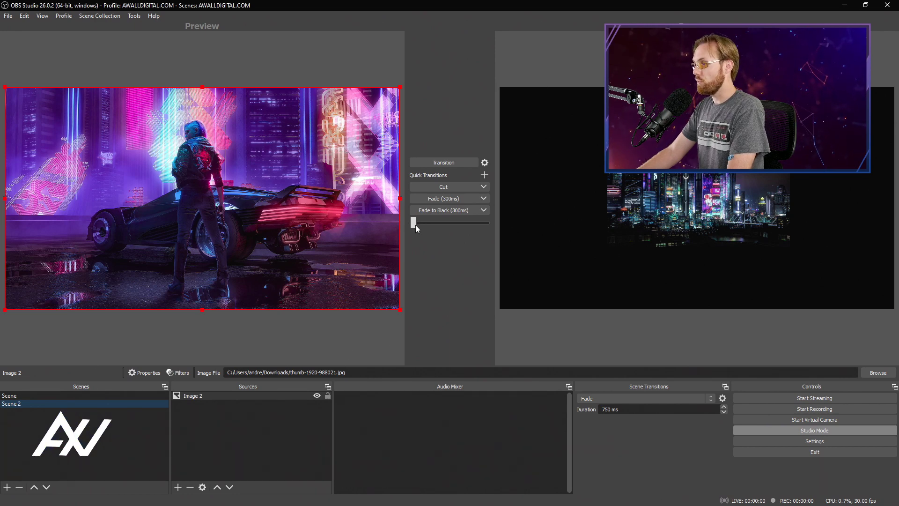
drag(415, 224, 501, 221)
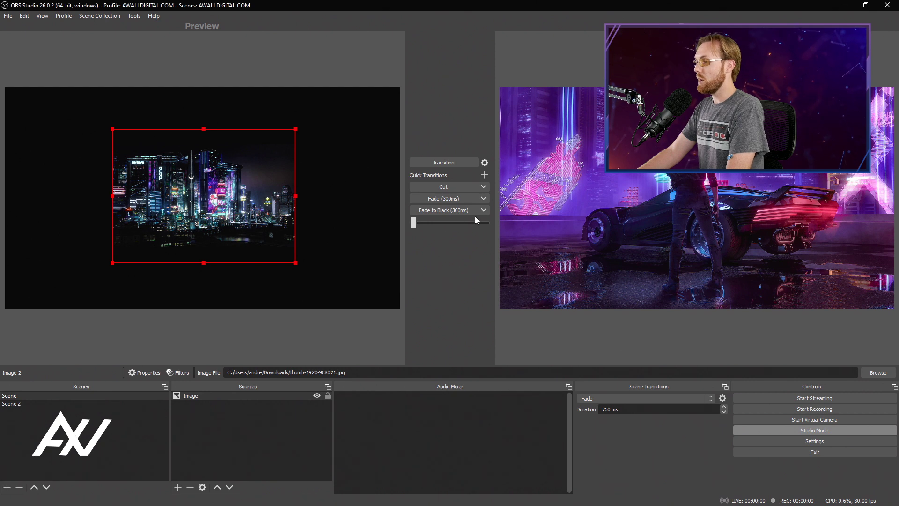
click(487, 210)
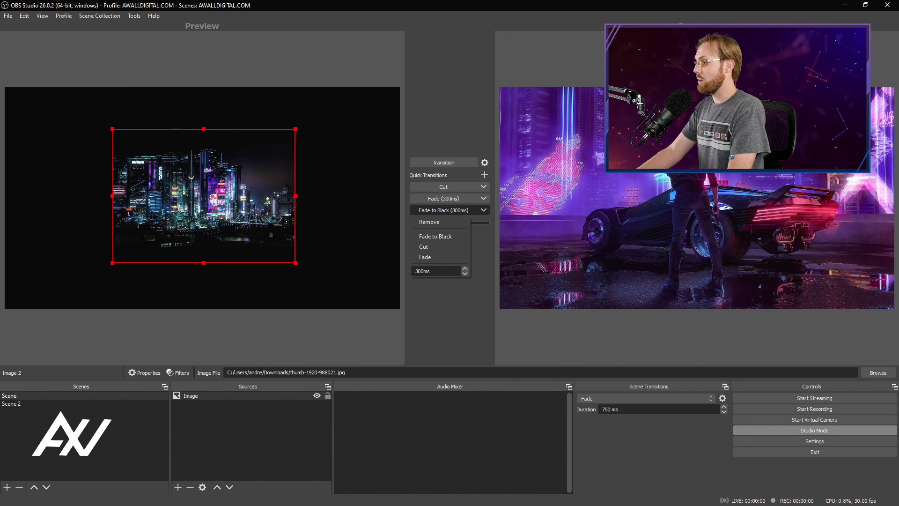
click(488, 255)
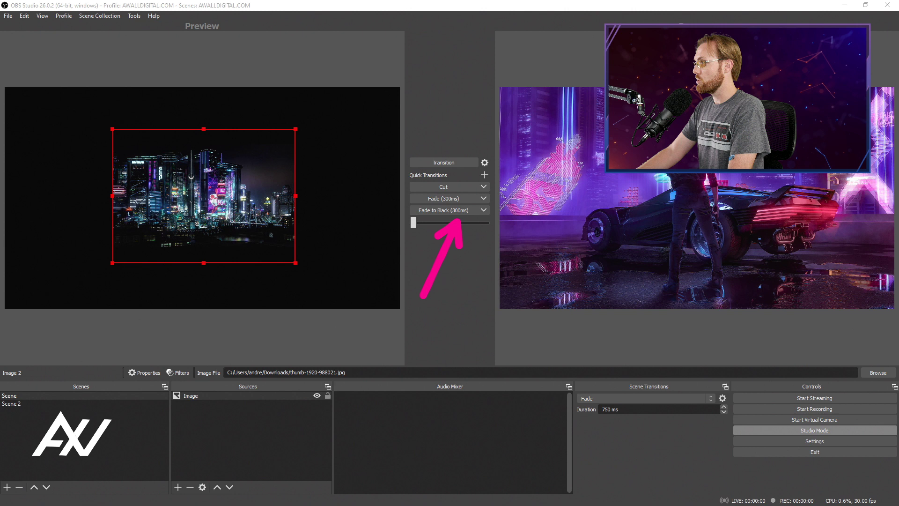
click(484, 212)
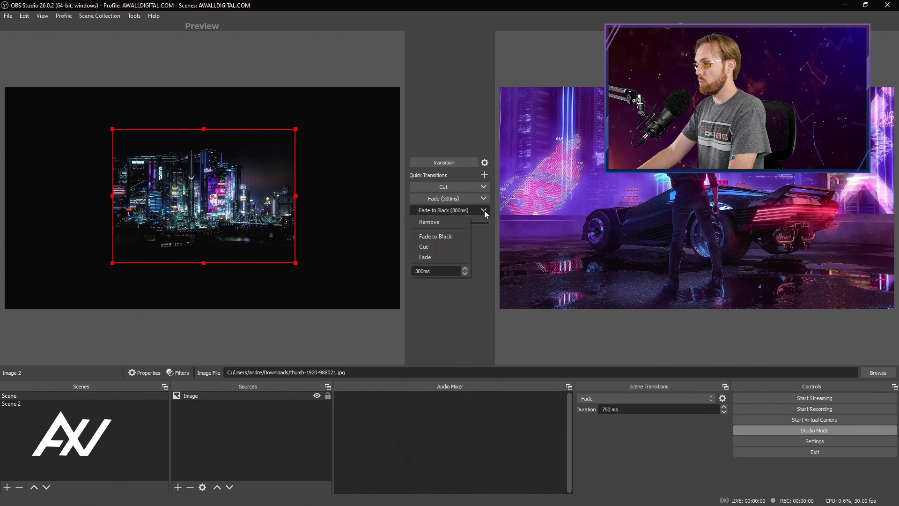
drag(415, 271, 418, 272)
click(429, 270)
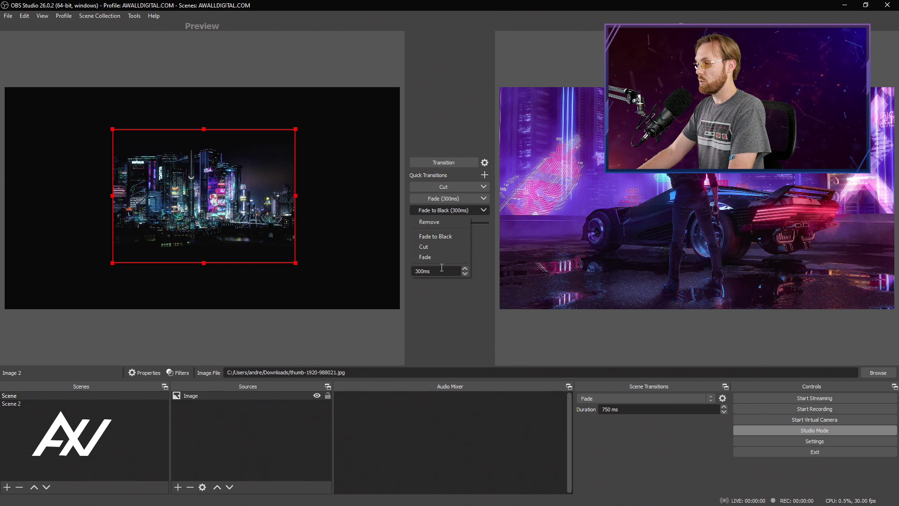
click(435, 293)
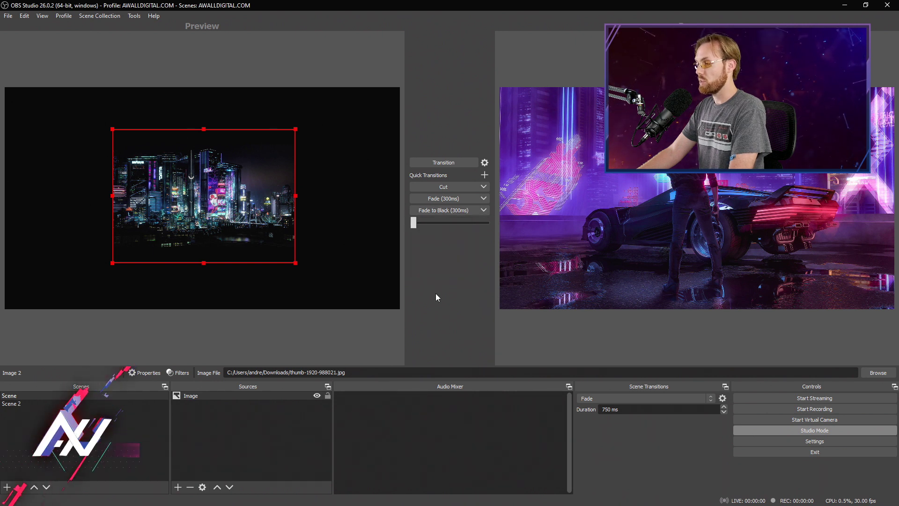
Cycle the output through Cut, Fade, Fade to Black, Cut and Transition, then preview Scene 2.
click(470, 187)
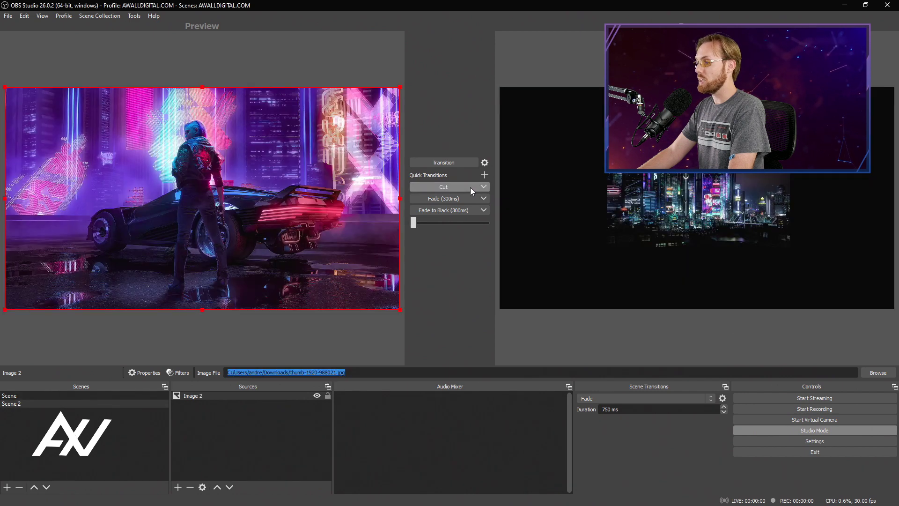
click(471, 197)
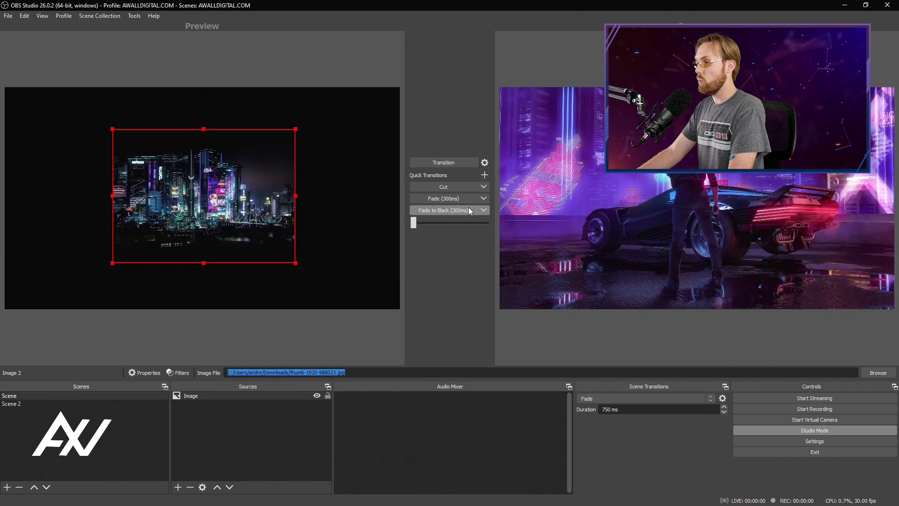
click(466, 211)
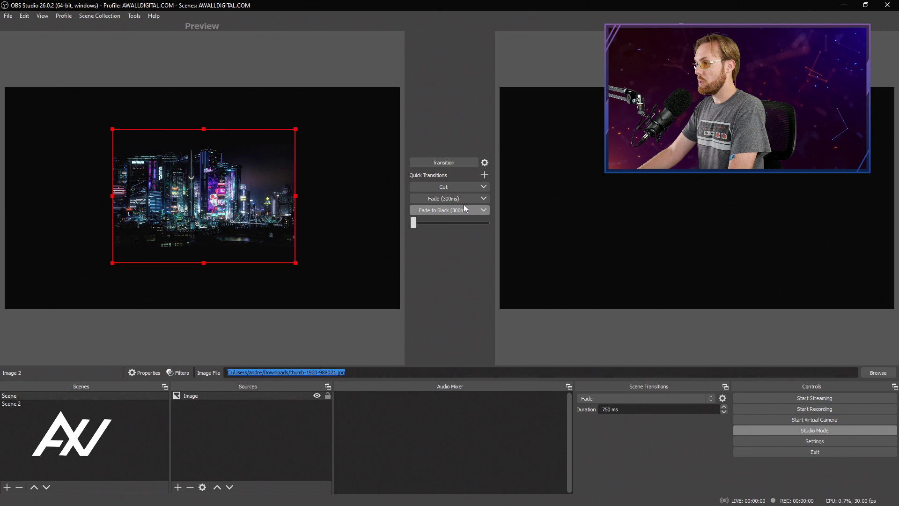
click(468, 185)
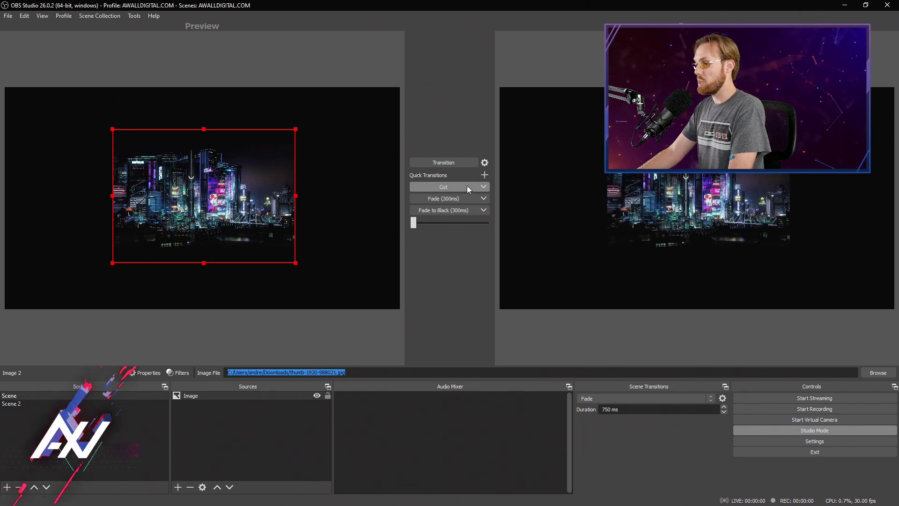
click(457, 166)
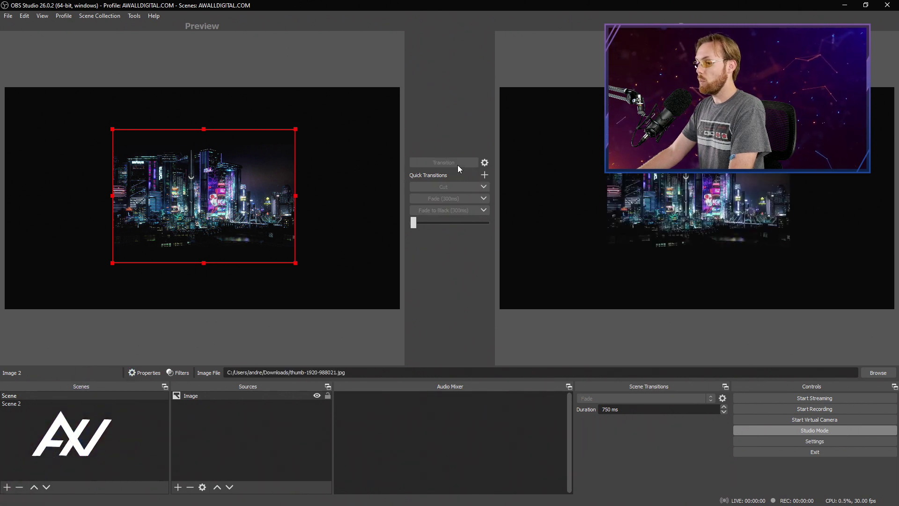
click(68, 401)
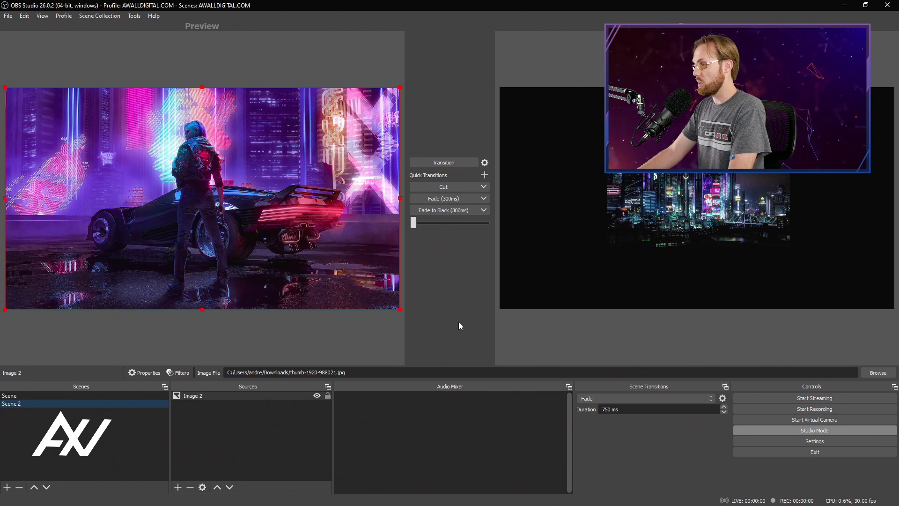
Enable 'Transition to scene when double-clicked' and 'Enable portrait/vertical layout' in Studio Mode settings.
click(832, 442)
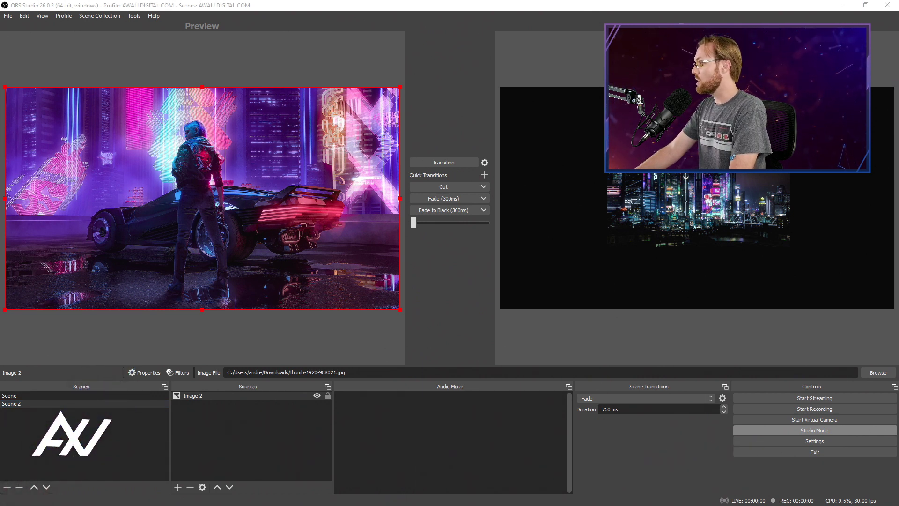
click(762, 438)
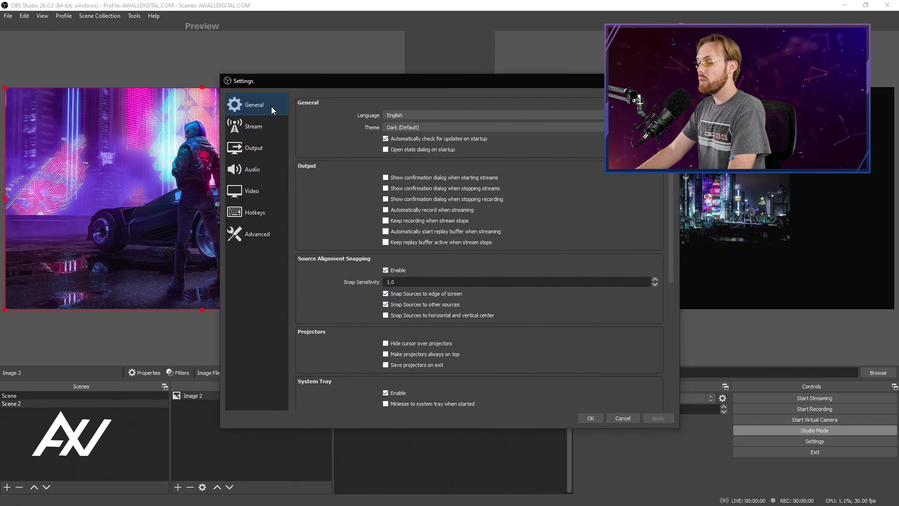
scroll(323, 211, down, 7)
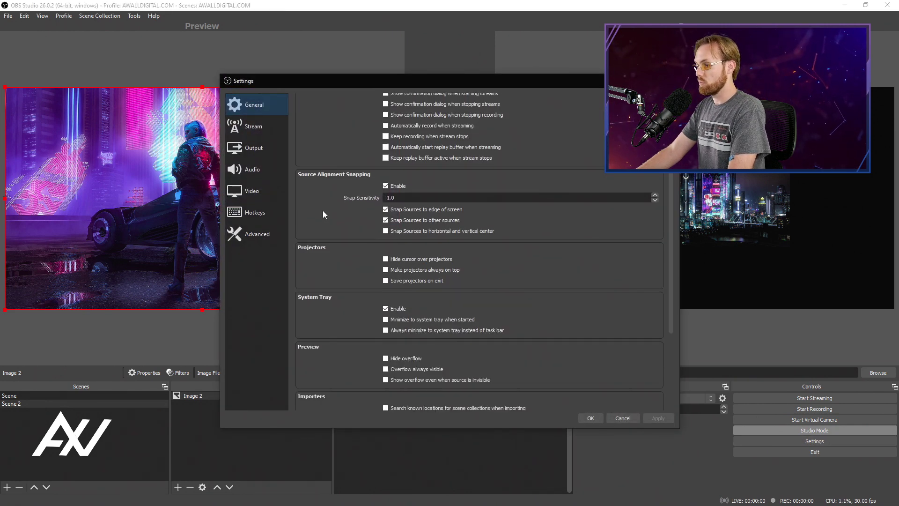
scroll(323, 211, down, 1)
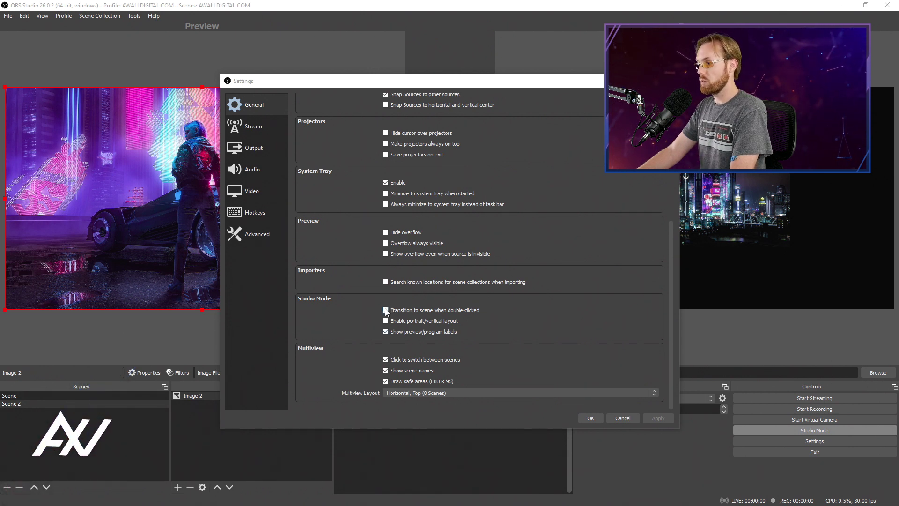
click(385, 309)
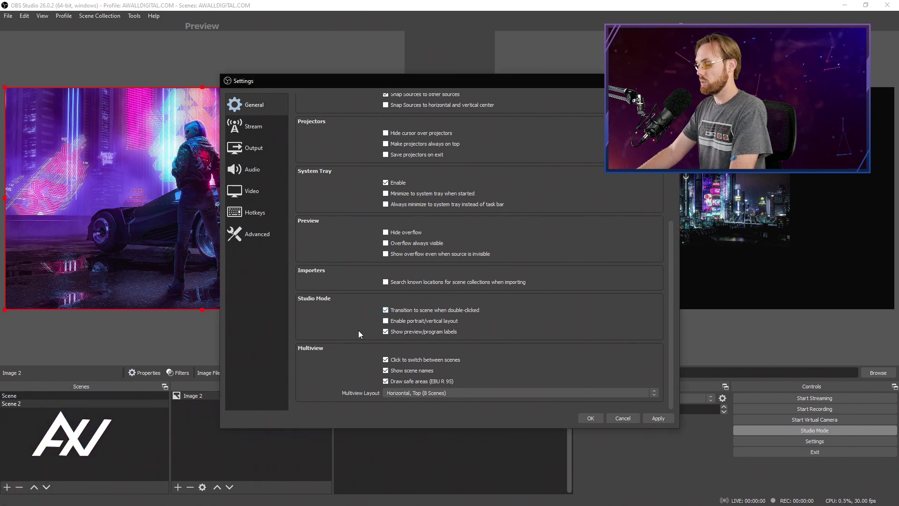
click(385, 322)
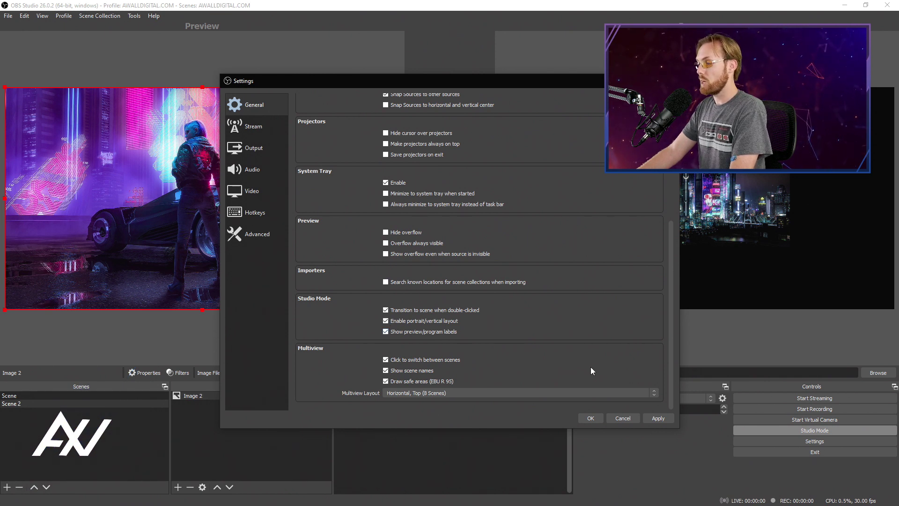
click(656, 418)
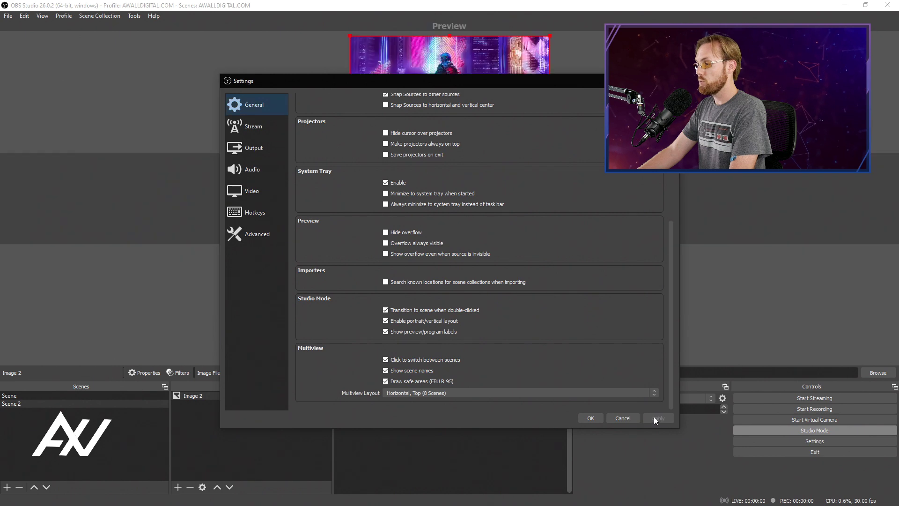
click(589, 417)
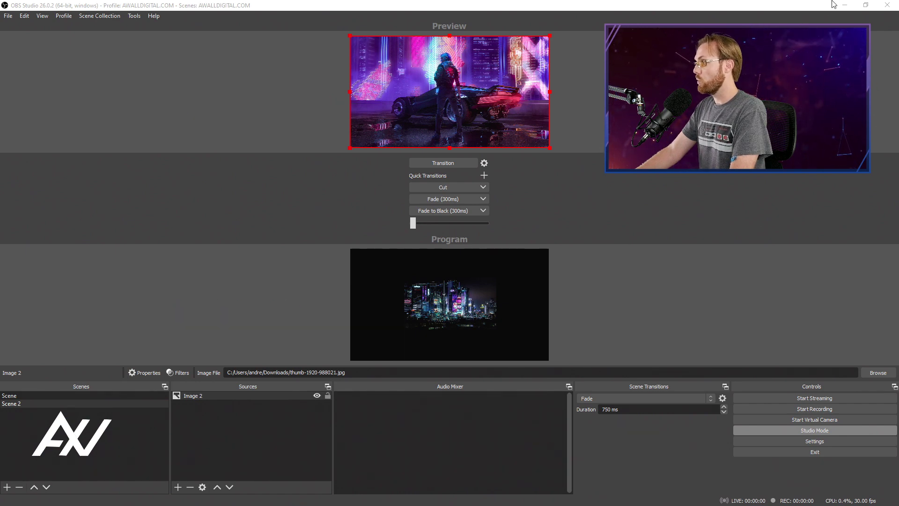
double_click(544, 5)
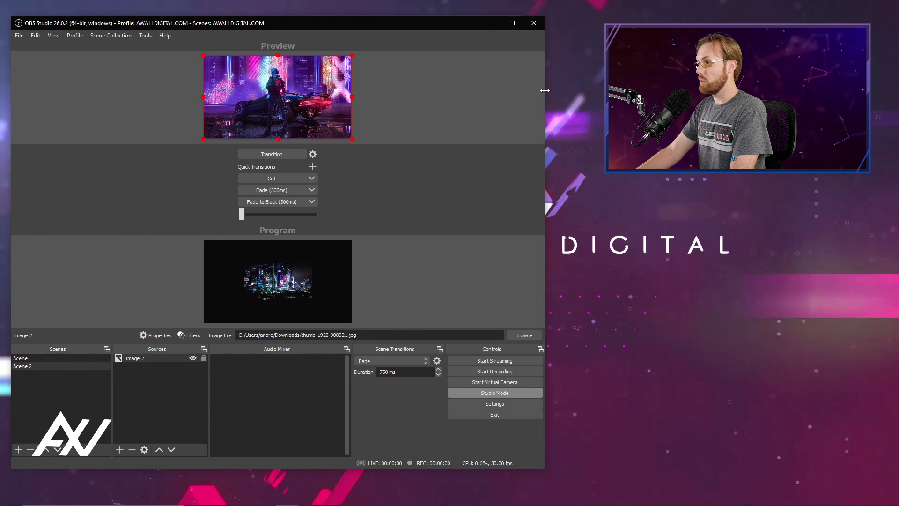
drag(545, 90, 418, 91)
drag(332, 26, 336, 13)
click(467, 22)
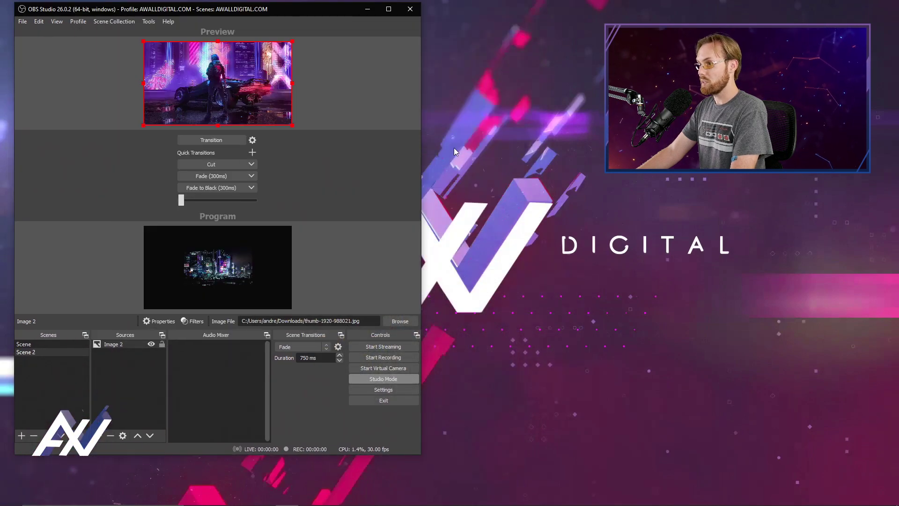
click(220, 144)
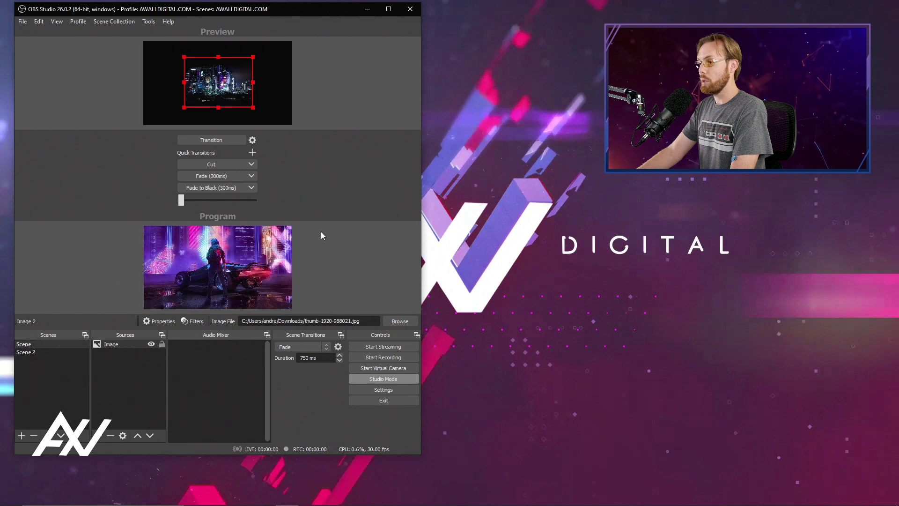
click(207, 140)
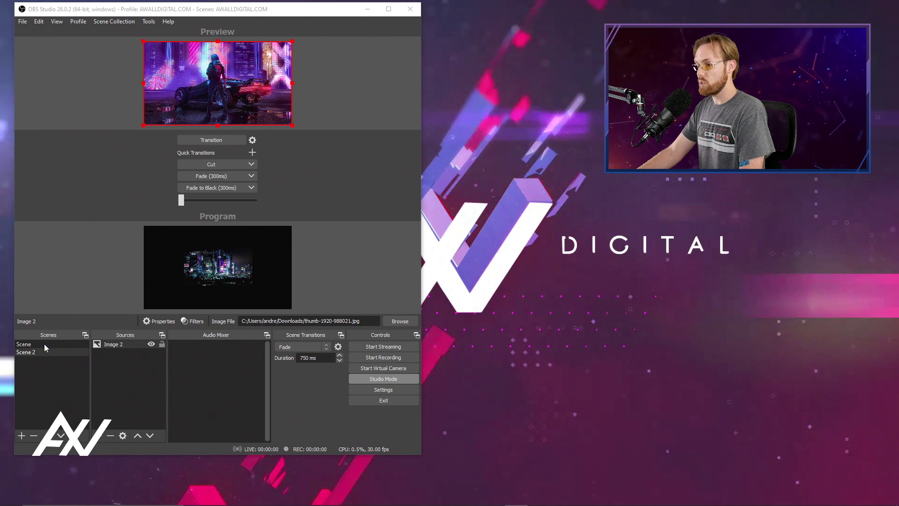
click(46, 344)
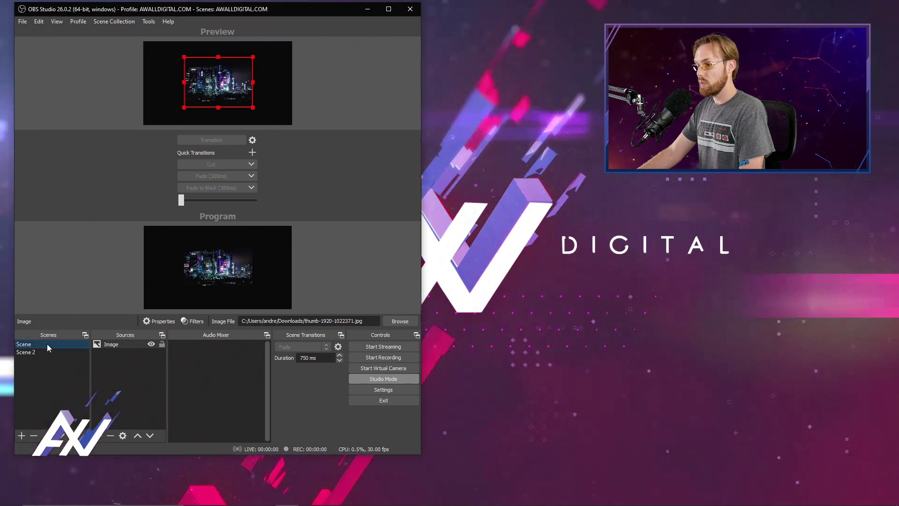
double_click(52, 354)
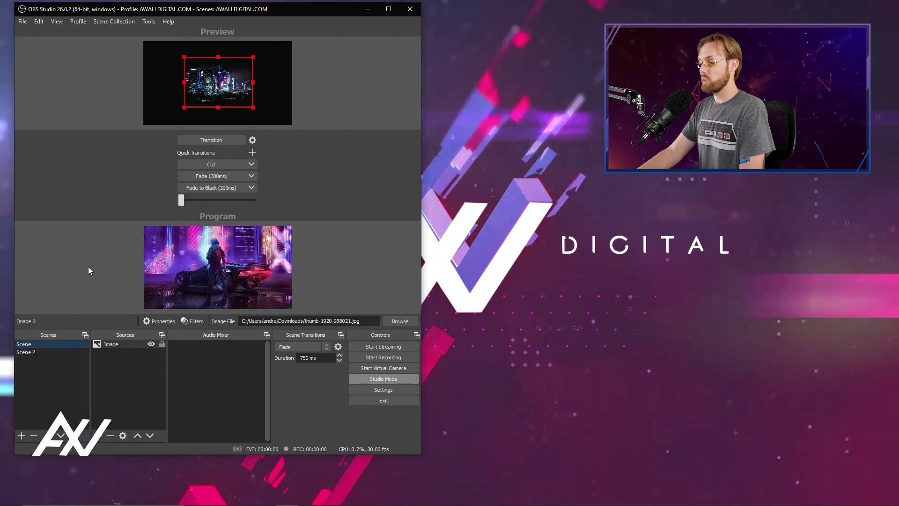
click(59, 355)
click(65, 348)
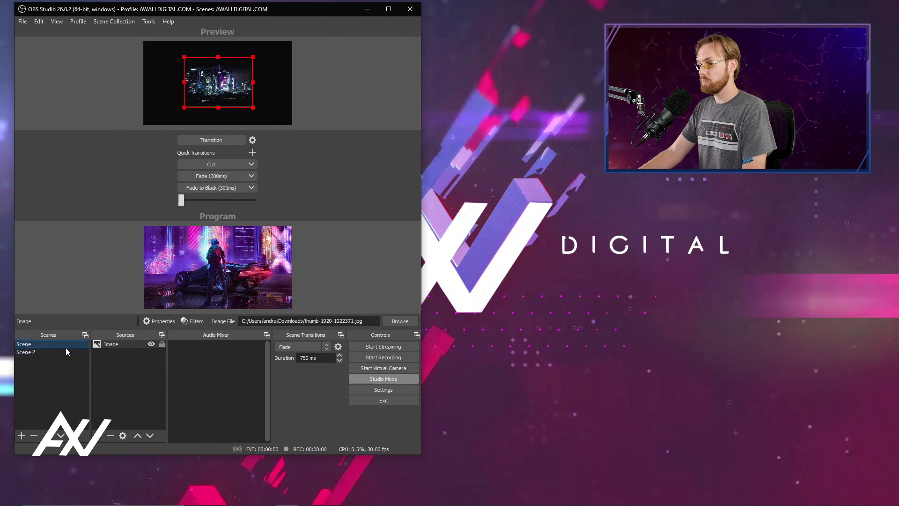
double_click(67, 344)
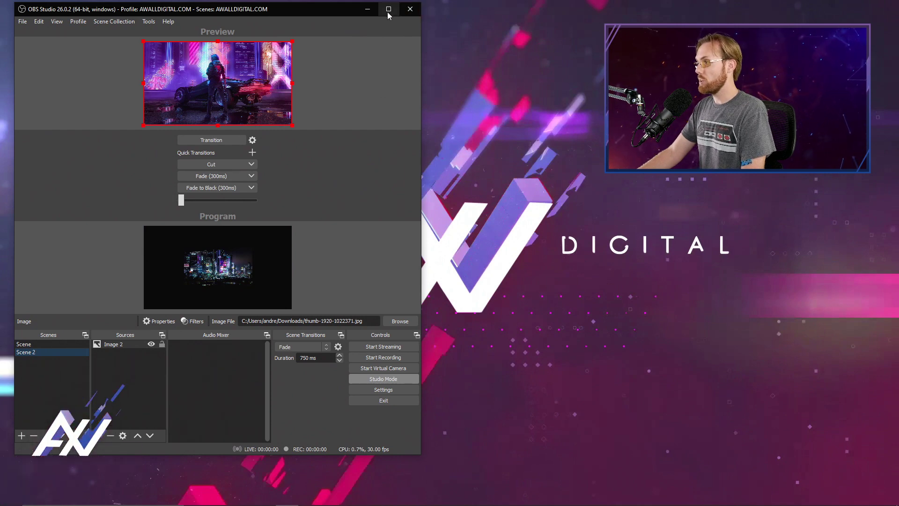
click(388, 10)
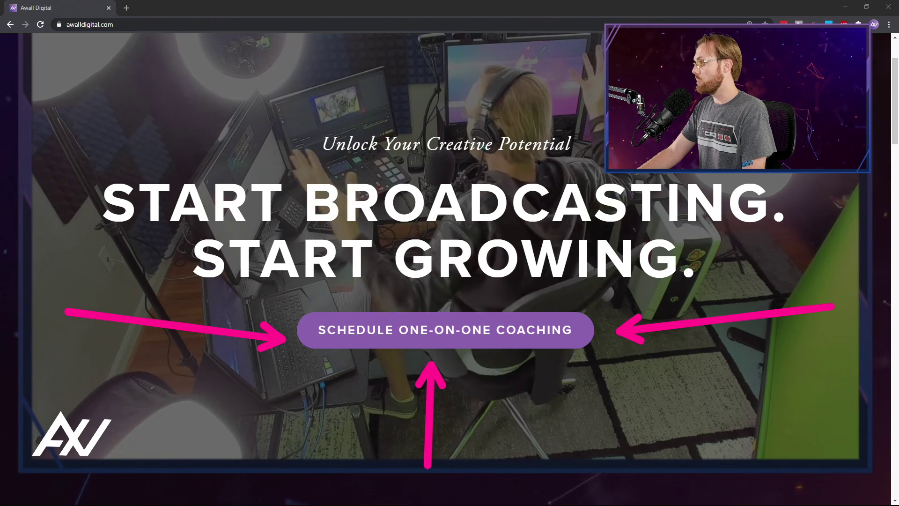
scroll(748, 177, down, 15)
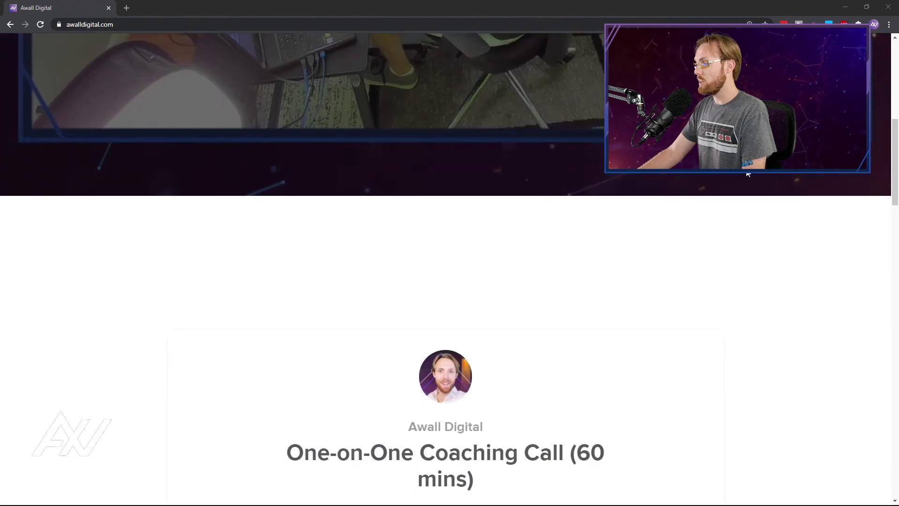
scroll(748, 177, down, 6)
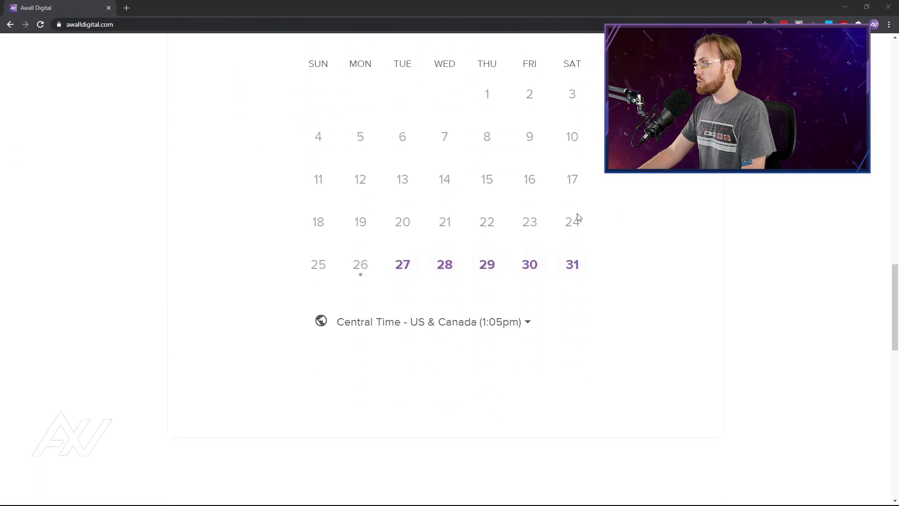
click(571, 263)
click(562, 76)
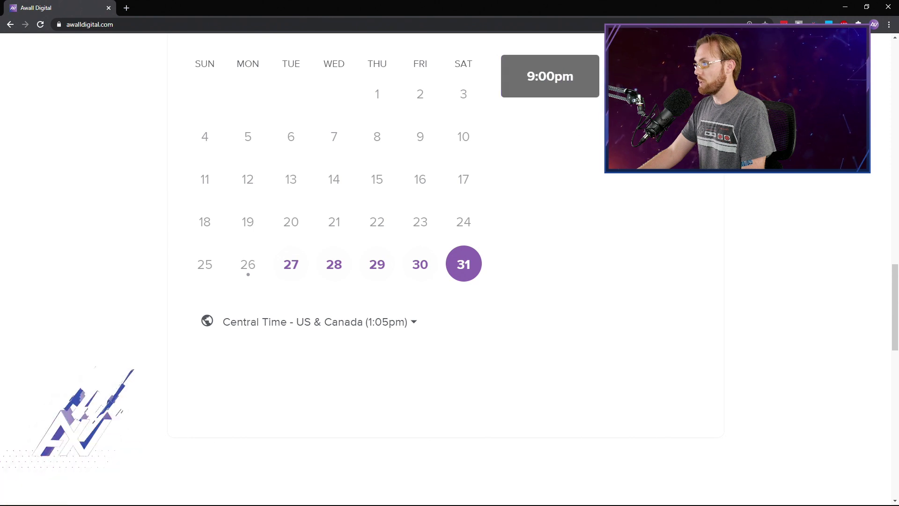
click(655, 76)
scroll(677, 204, up, 5)
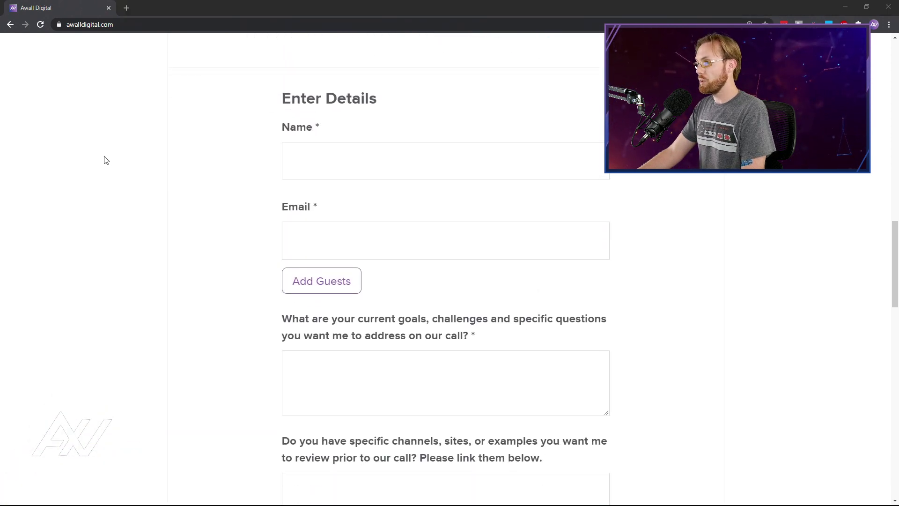
drag(102, 156, 258, 162)
drag(114, 256, 257, 253)
drag(86, 398, 199, 398)
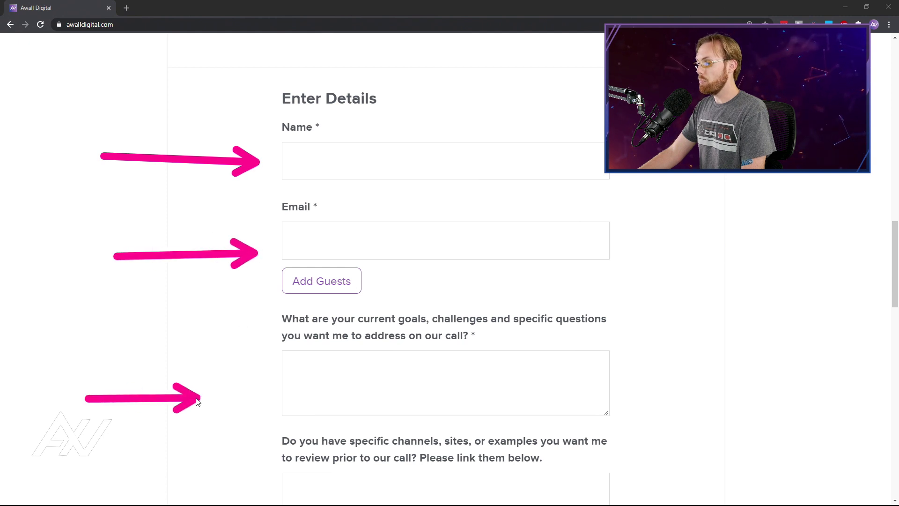
mouse_move(71, 471)
mouse_down()
mouse_move(181, 485)
mouse_move(270, 478)
mouse_up()
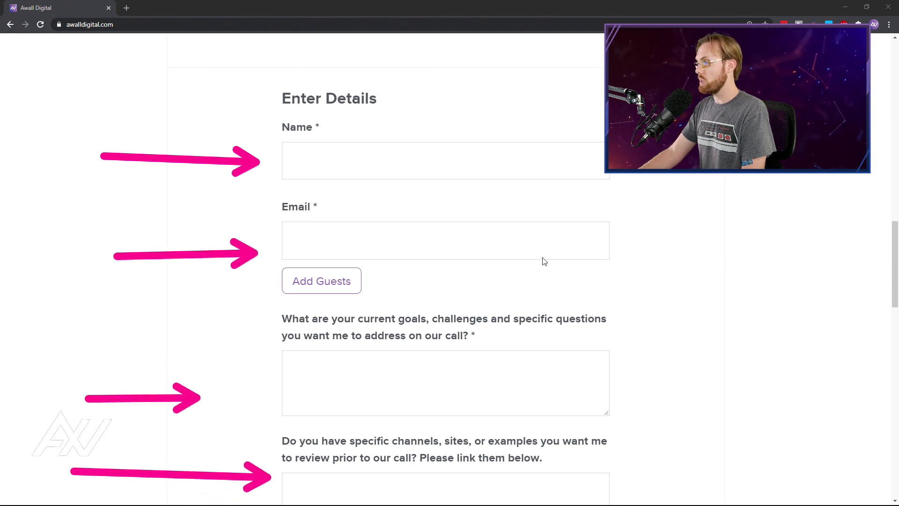
key(Escape)
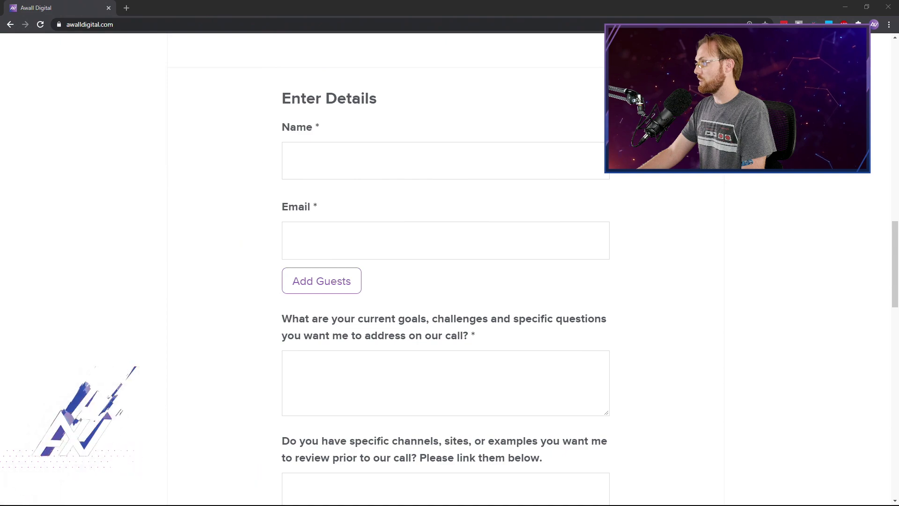